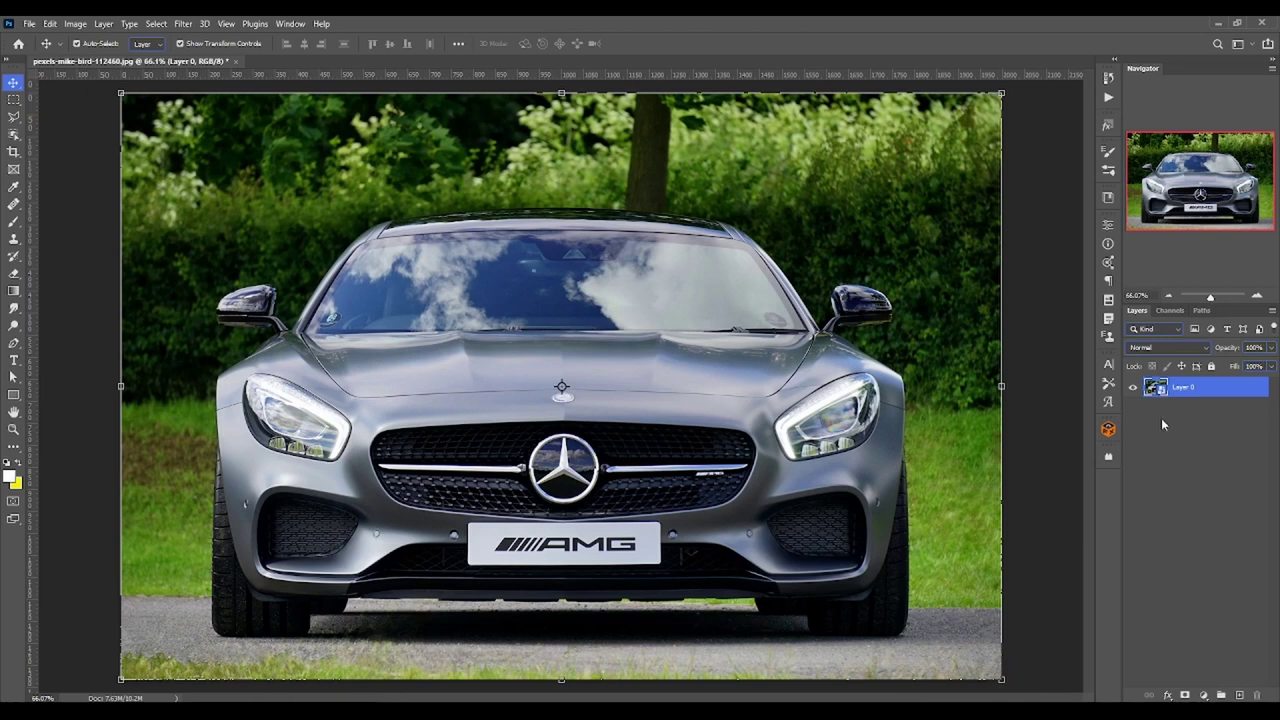
Add an empty Layer 1 and duplicate Layer 0 into Layer 0 copy
left_click(1239, 695)
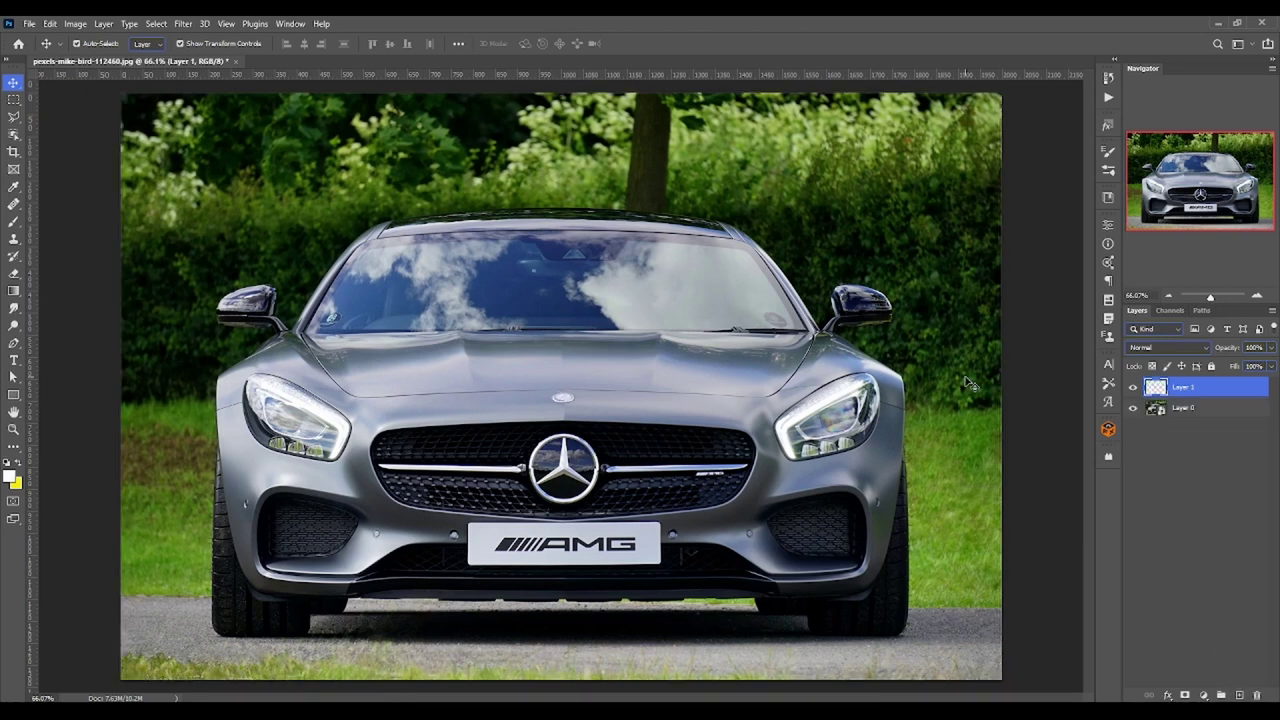
left_click(1211, 408)
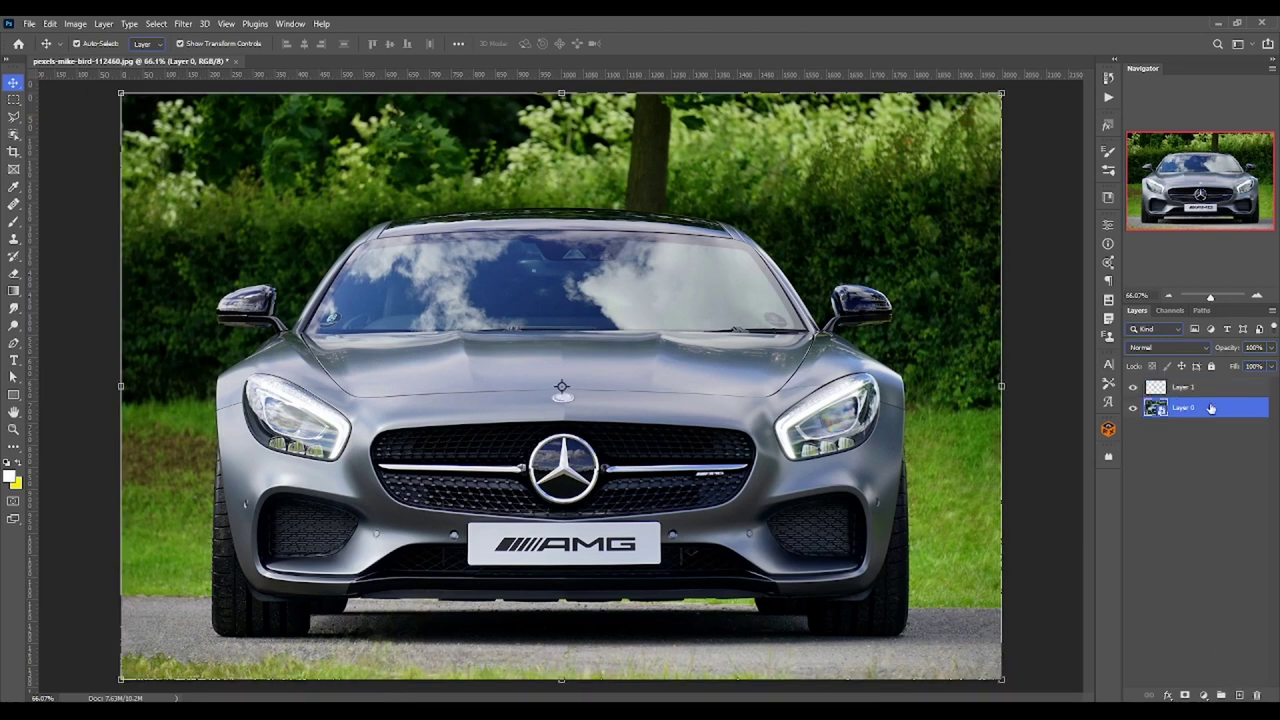
key("ctrl+j")
Merge the empty Layer 1 down into Layer 0 copy and select the Brush tool
left_click(1212, 387)
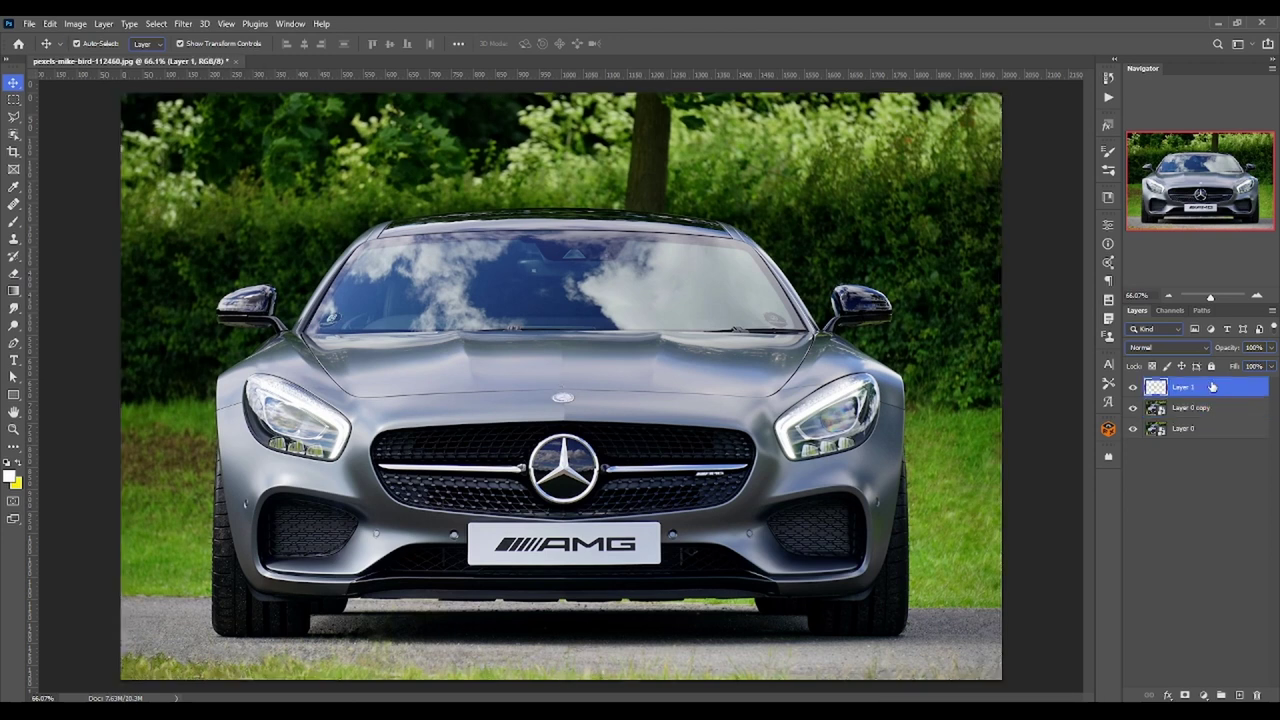
right_click(1212, 387)
left_click(1097, 375)
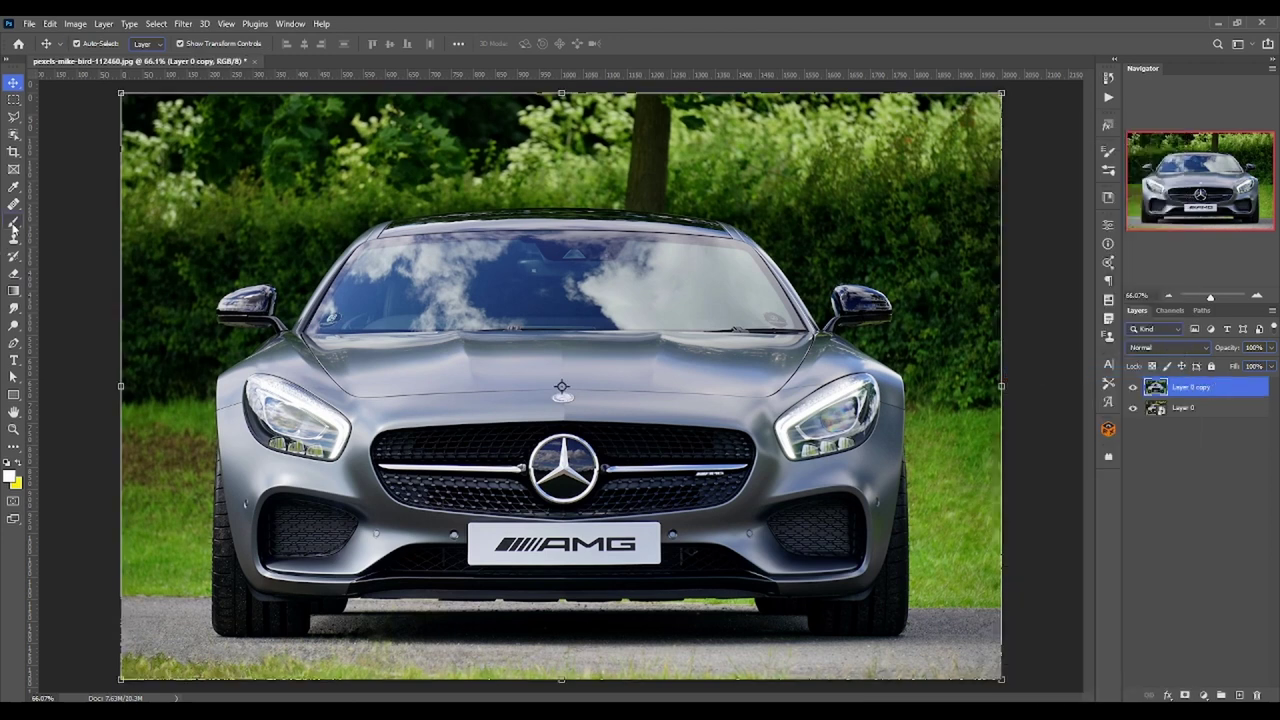
left_click(14, 222)
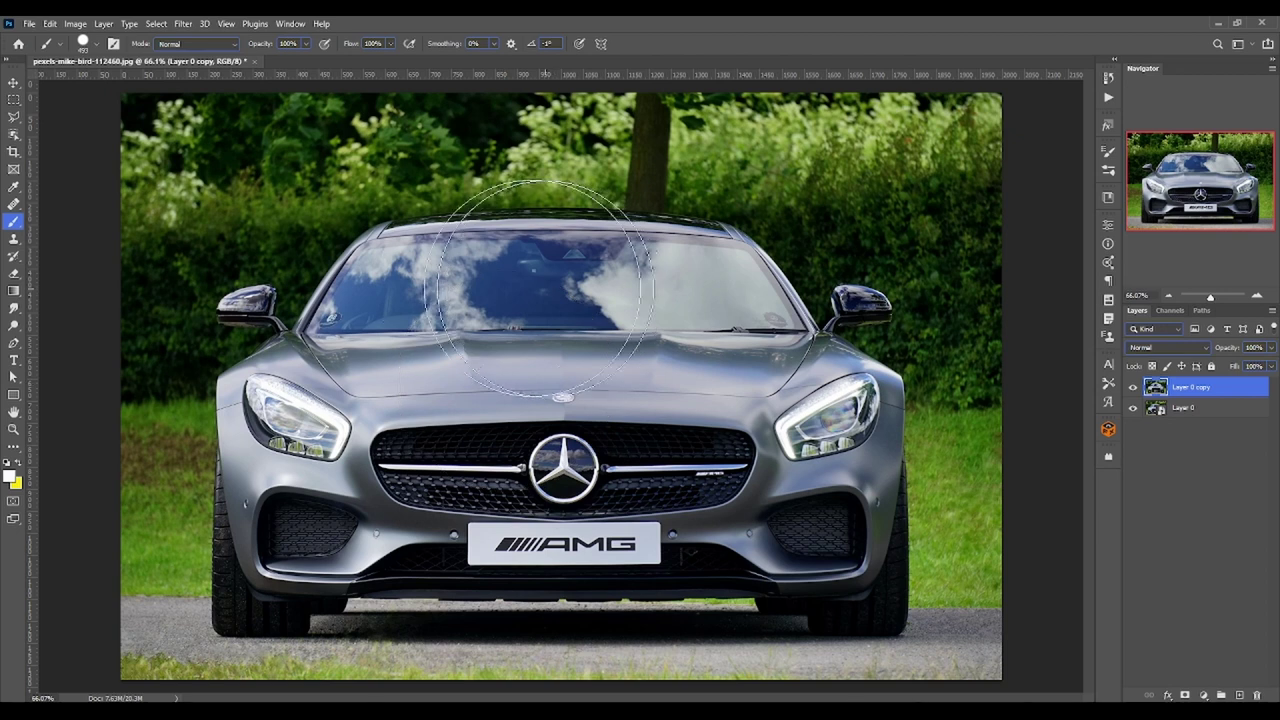
Make yellow the painting colour and set the brush hardness to 0%, undoing a test stroke
left_click(20, 464)
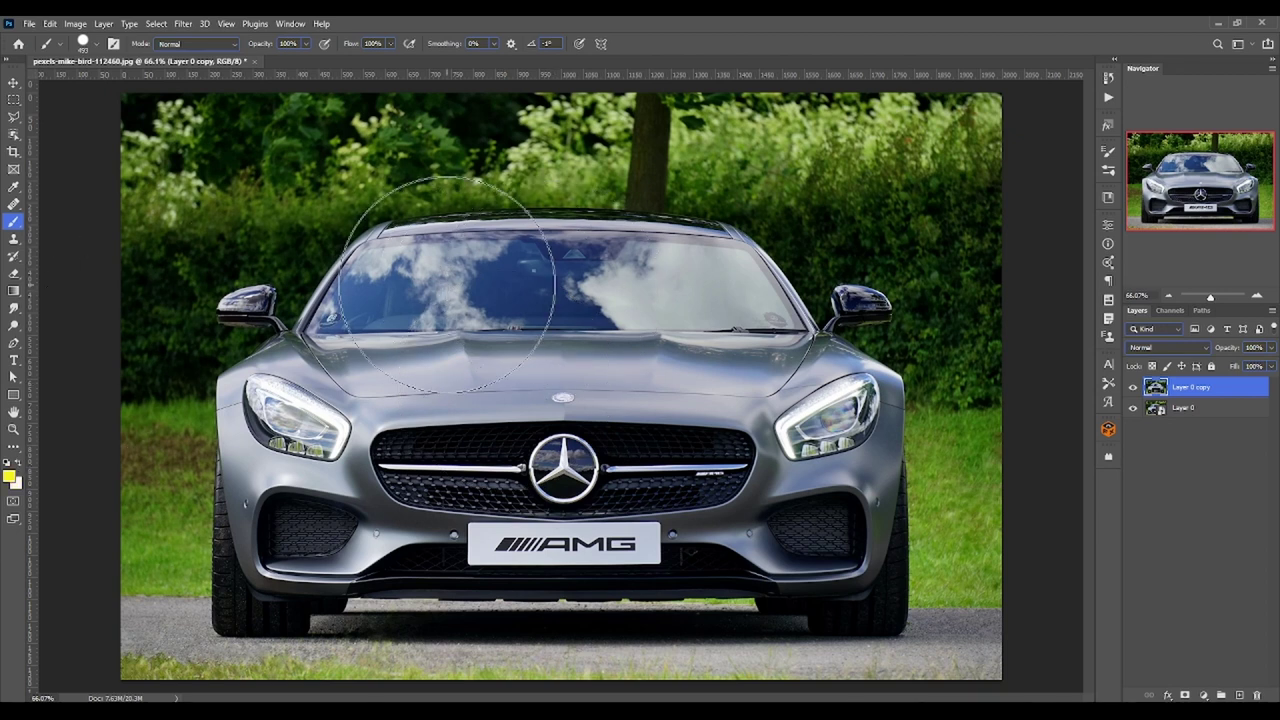
mouse_move(494, 271)
left_mouse_down()
mouse_move(476, 283)
mouse_move(705, 325)
left_mouse_up()
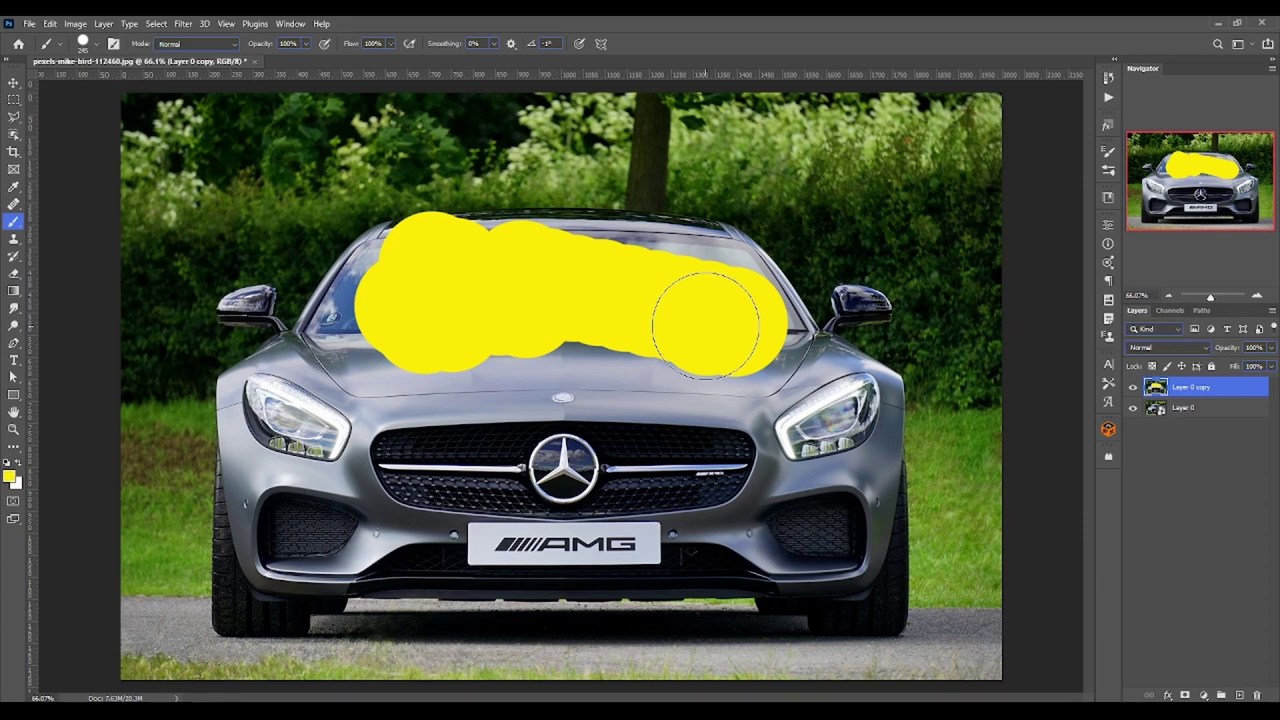
key("ctrl+z")
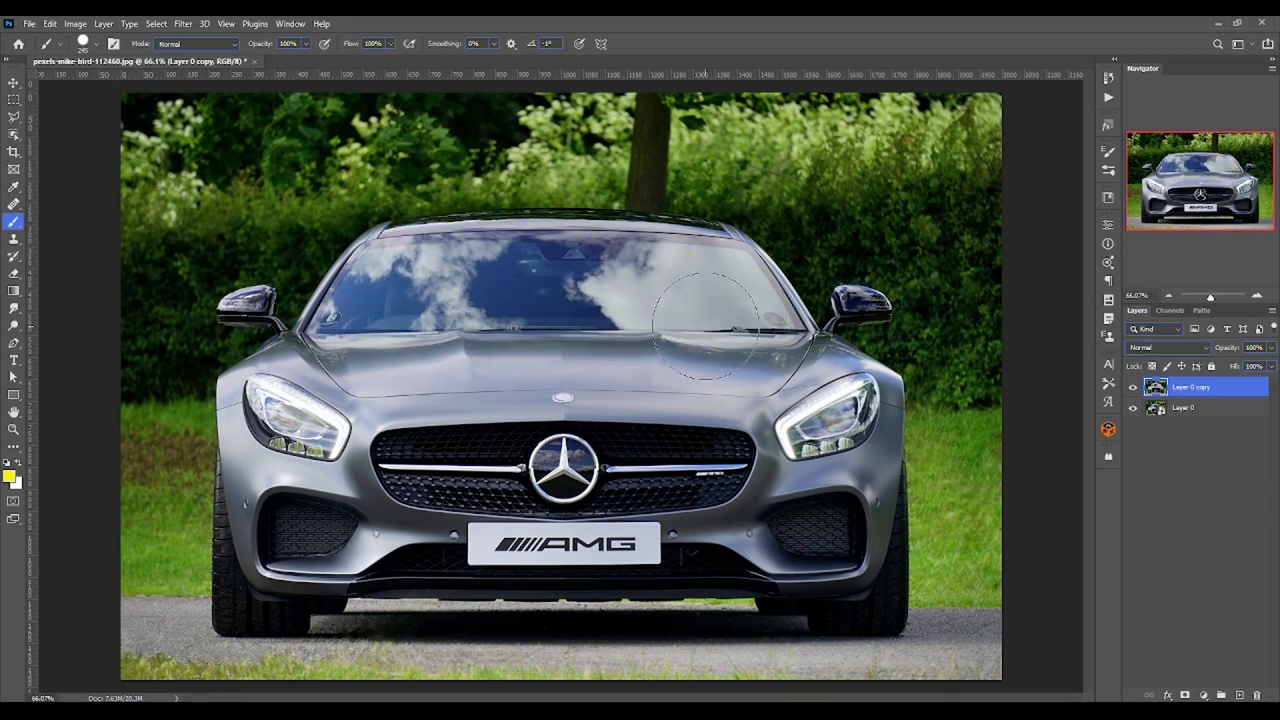
right_click(620, 290)
left_click_drag(713, 190, 686, 181)
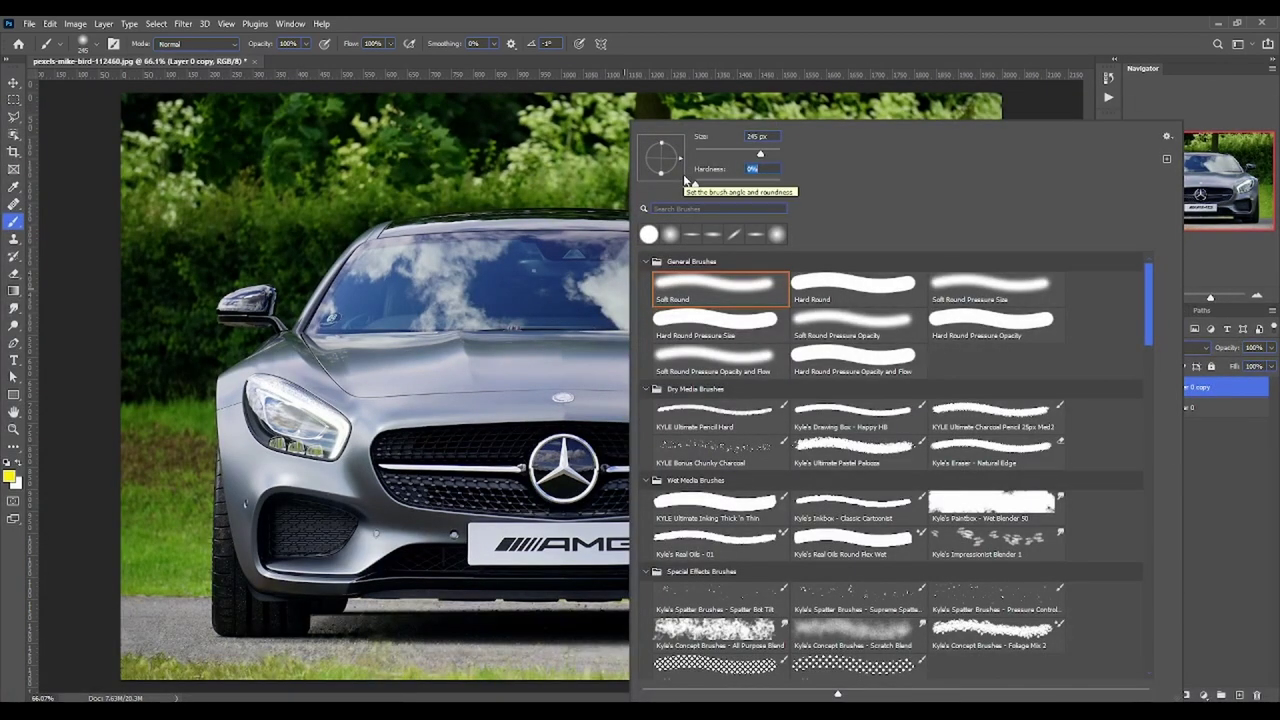
key("Return")
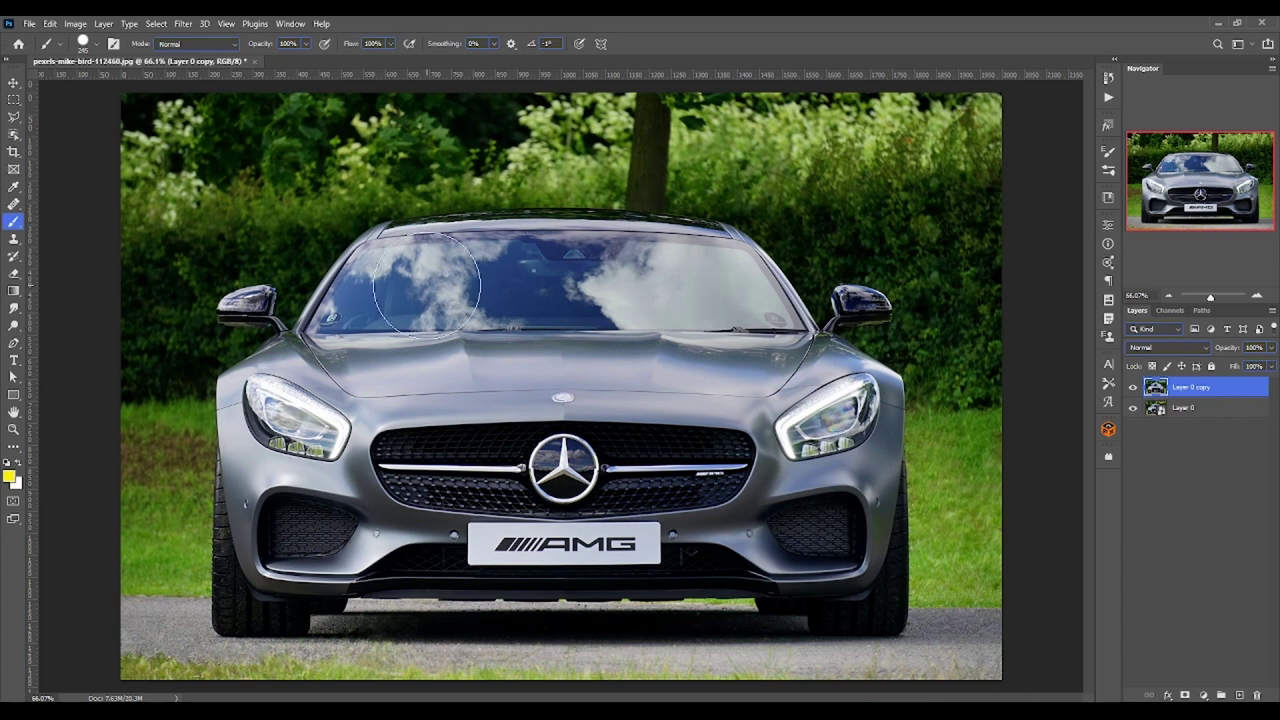
Paint and undo yellow strokes over the windshield, then convert Layer 0 copy to a smart object
mouse_move(368, 298)
left_mouse_down()
mouse_move(490, 265)
mouse_move(637, 275)
left_mouse_up()
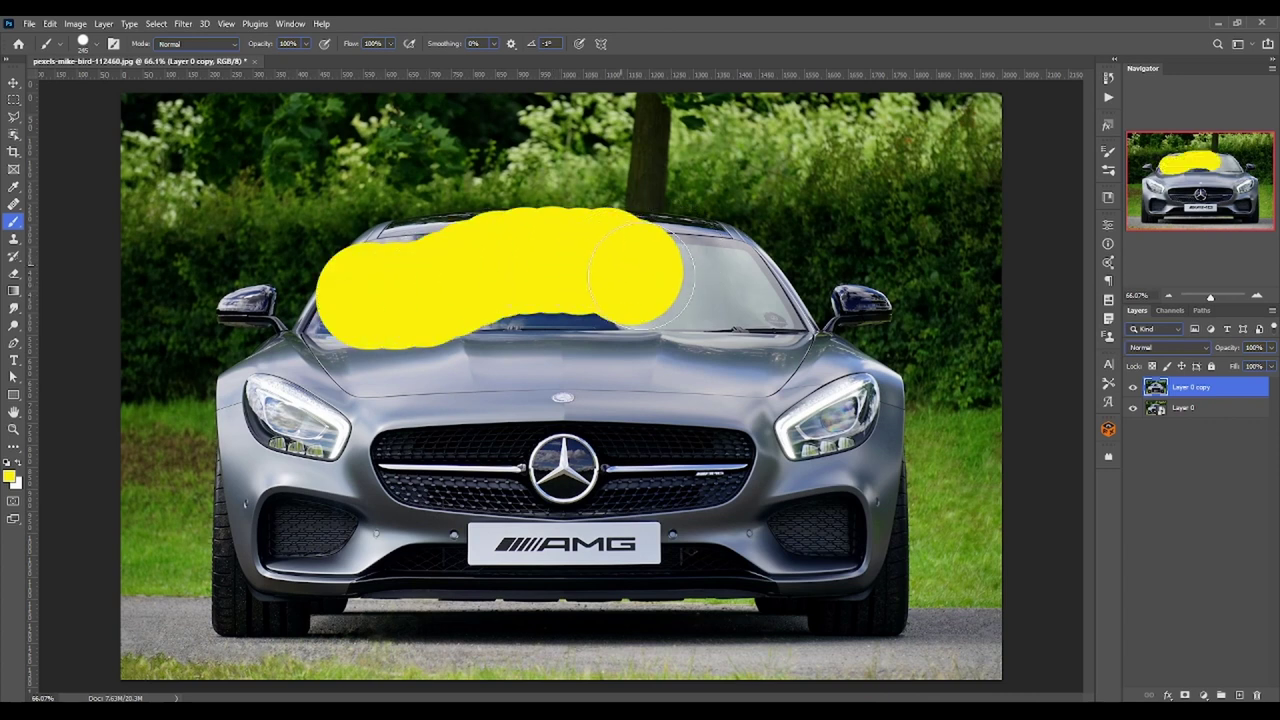
key("ctrl+z")
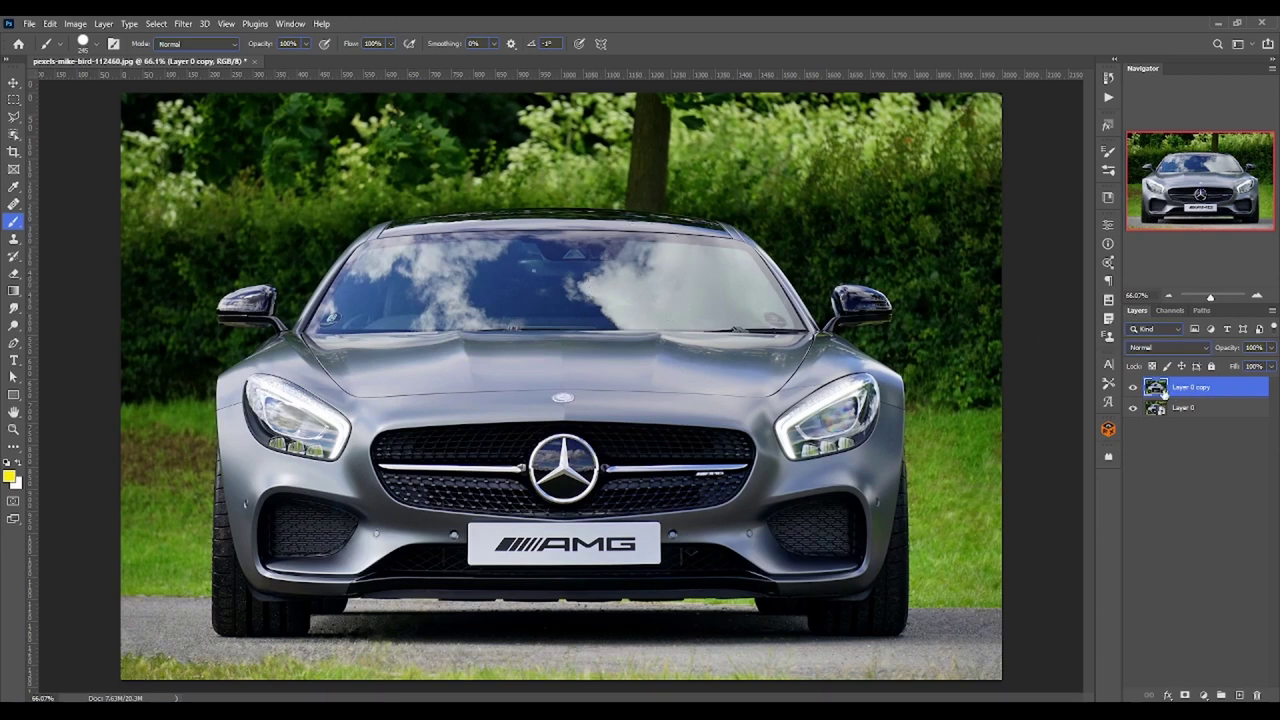
left_click_drag(750, 330, 643, 291)
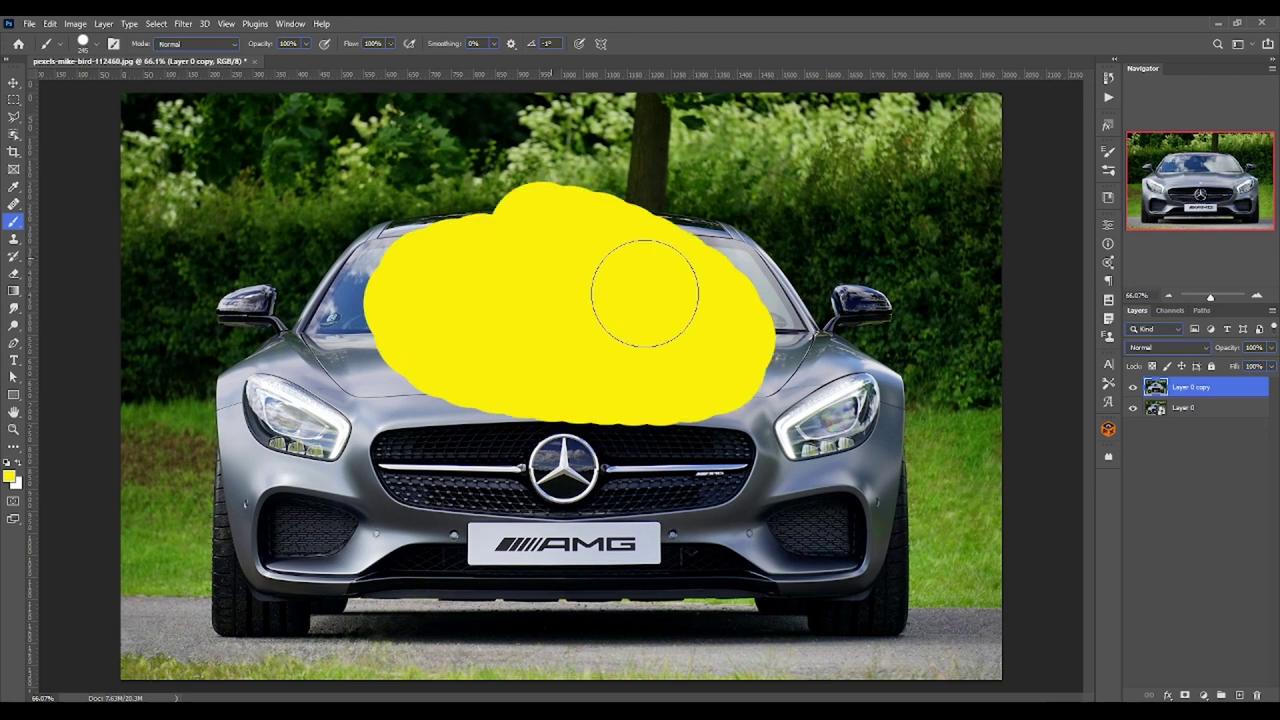
key("ctrl+z")
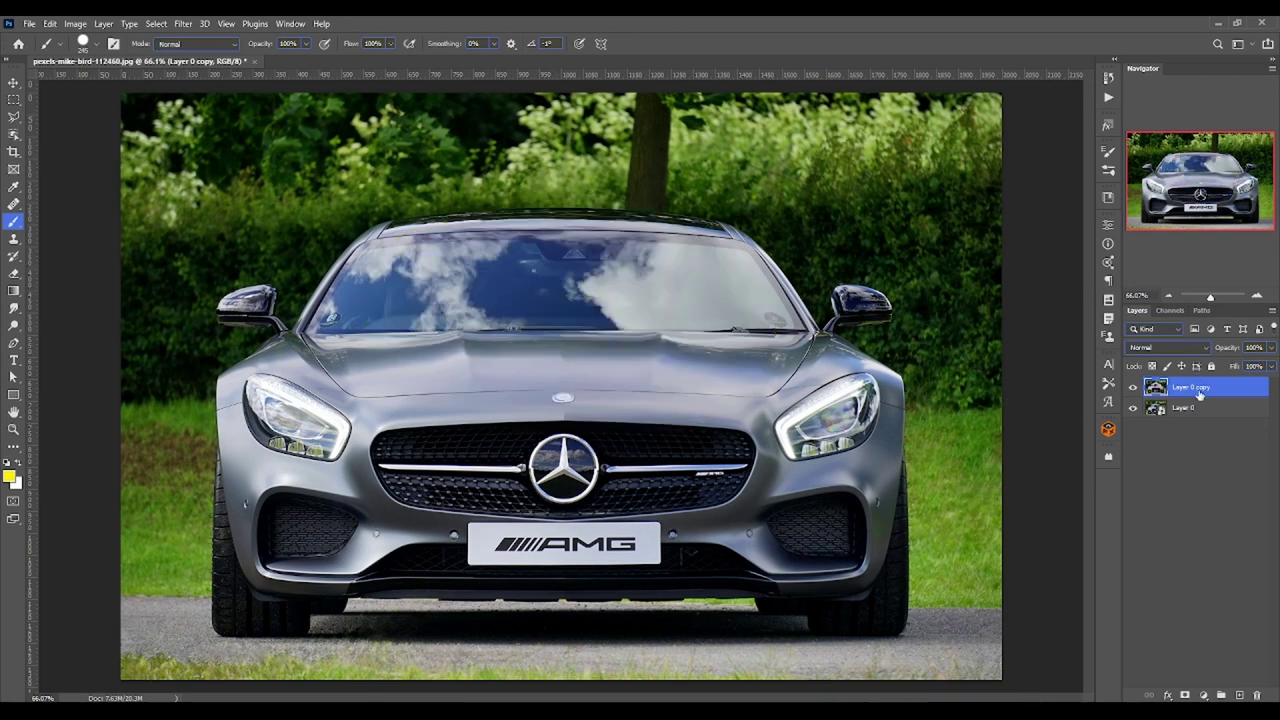
right_click(1197, 386)
left_click(1070, 324)
Try painting on the smart object, decline rasterizing it, and dismiss the backup notification
left_click(576, 309)
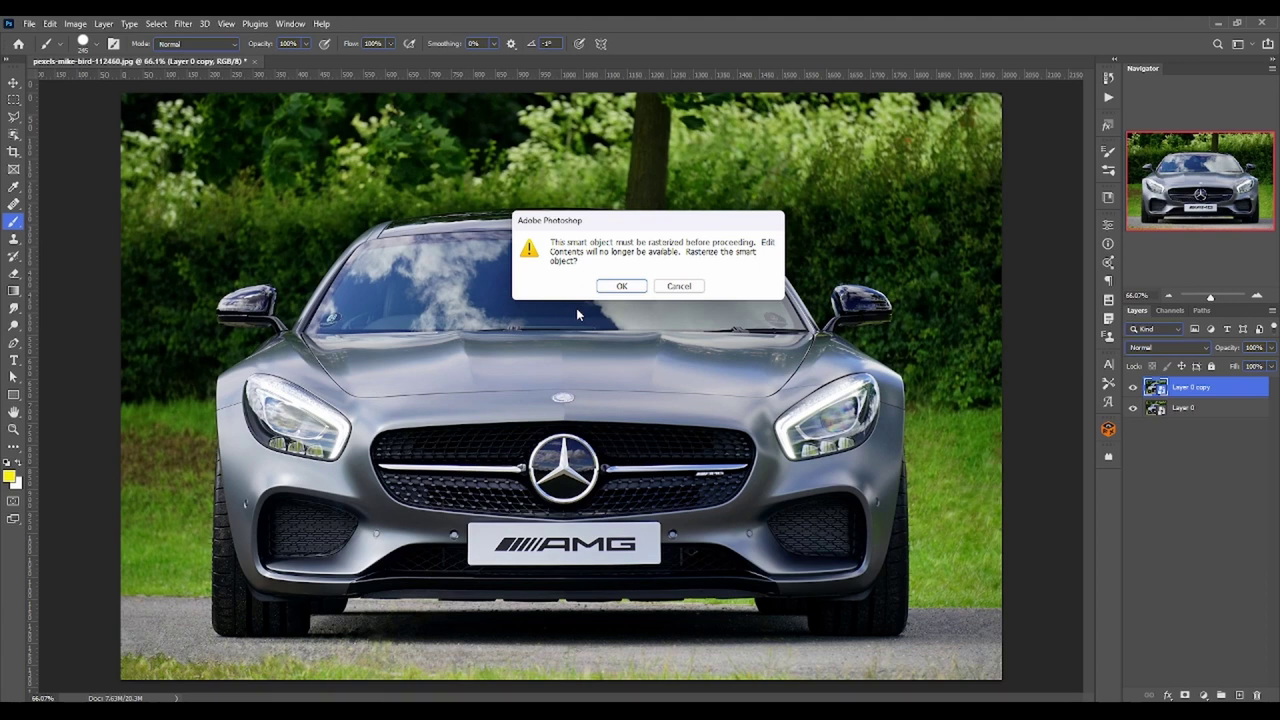
left_click(699, 287)
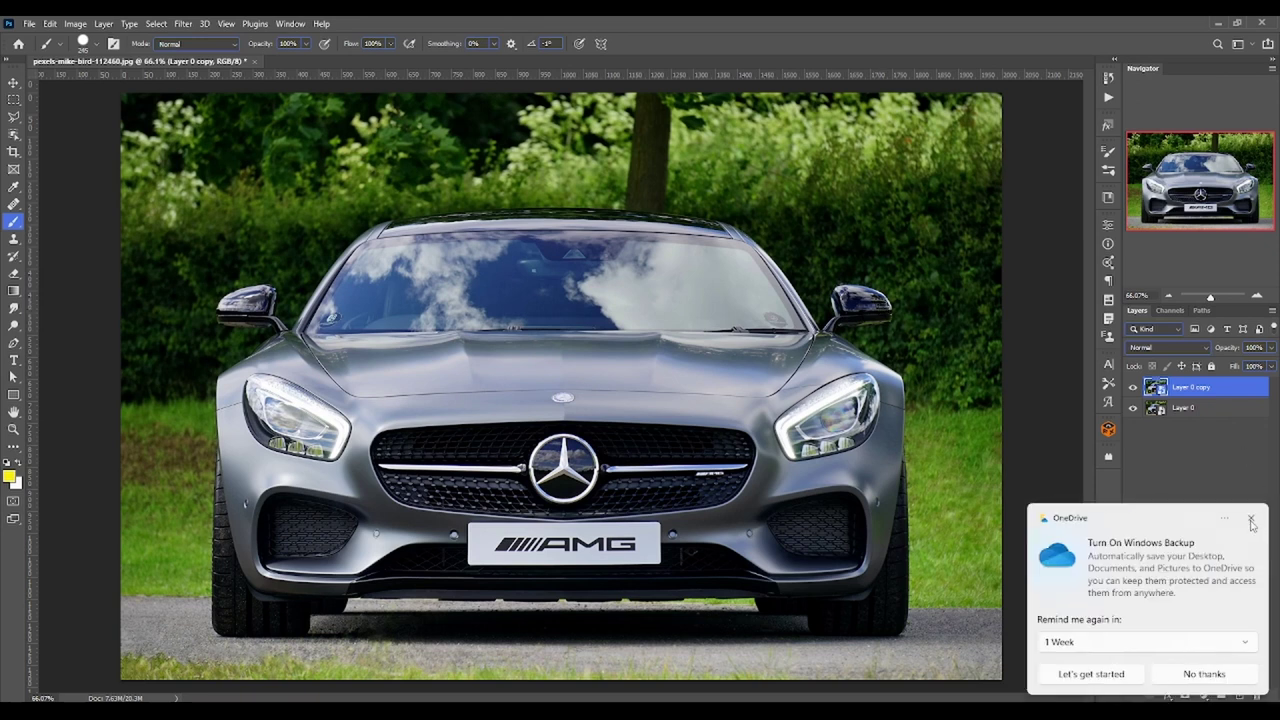
left_click(1250, 518)
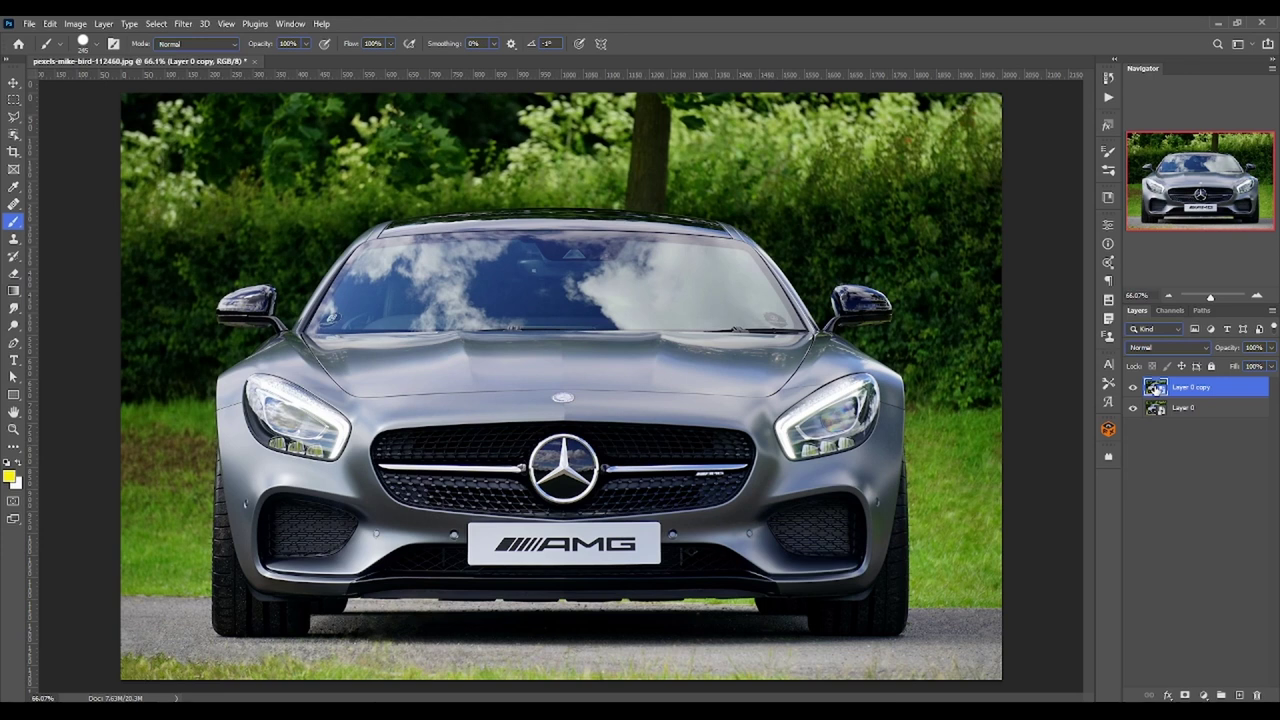
Open the smart object as Layer 0 copy.psb and compare it with the car photo document
double_click(1155, 389)
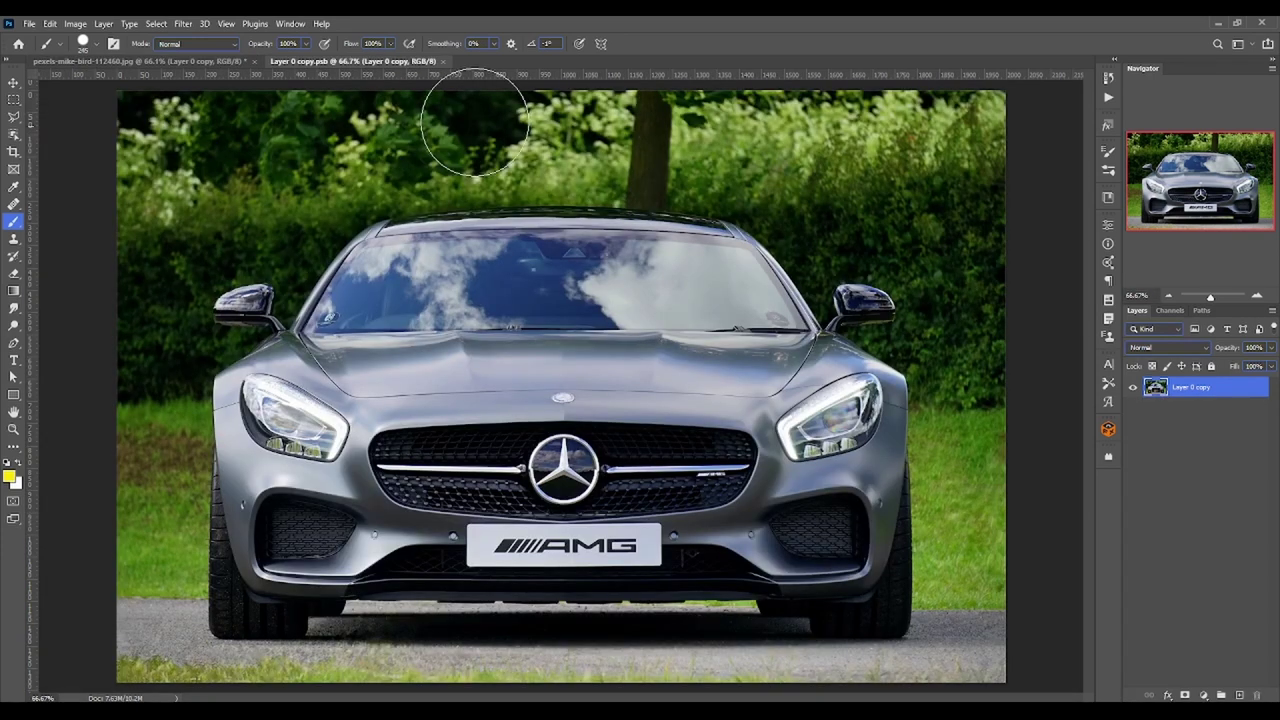
left_click(157, 61)
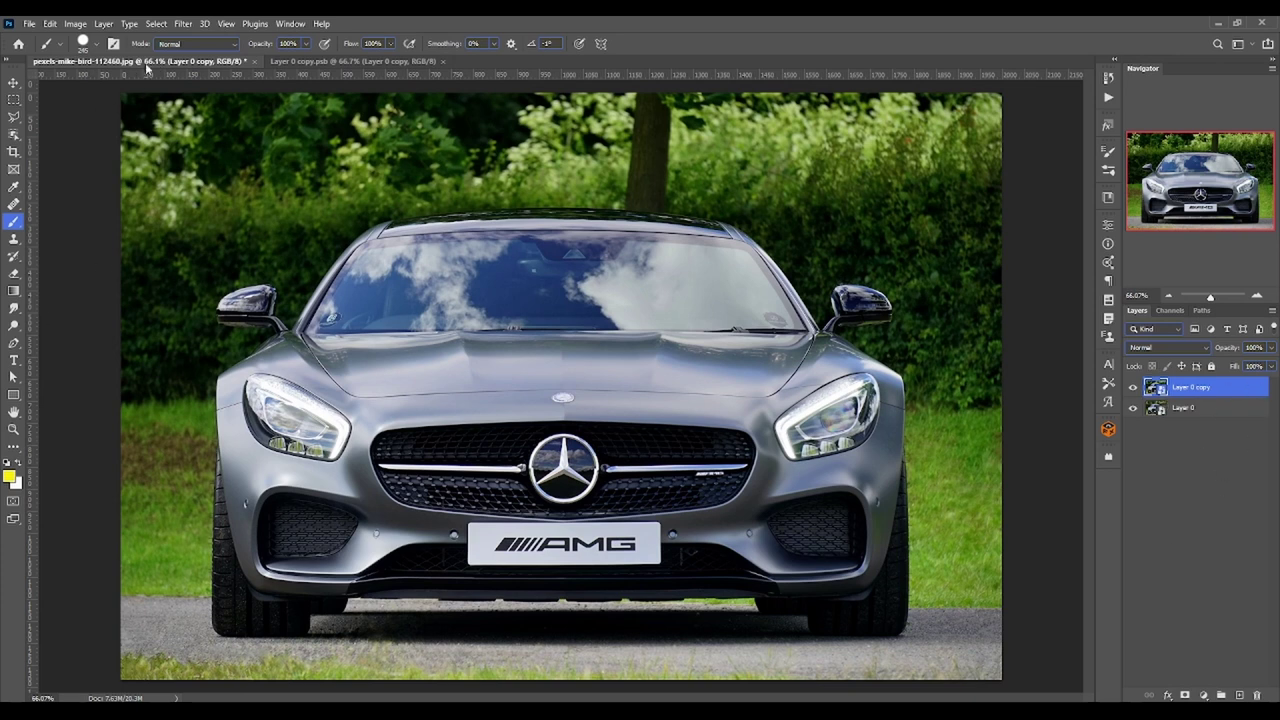
left_click(381, 61)
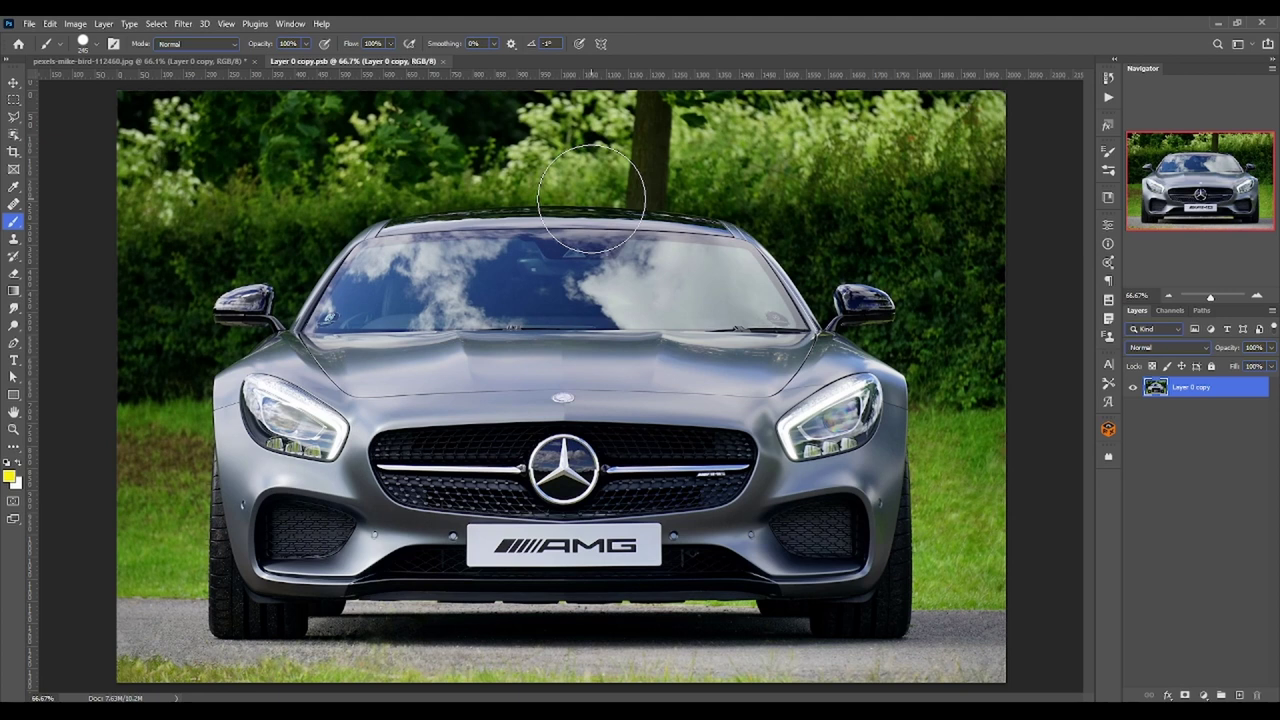
left_click(140, 61)
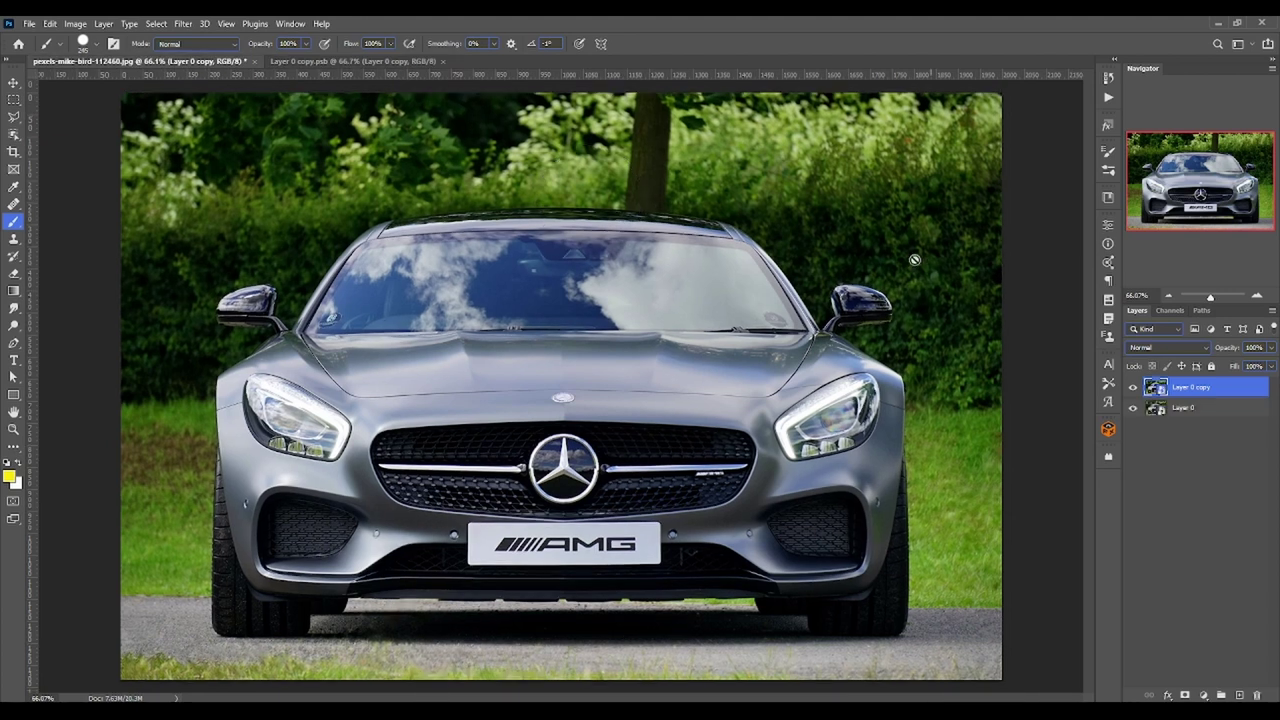
left_click(350, 61)
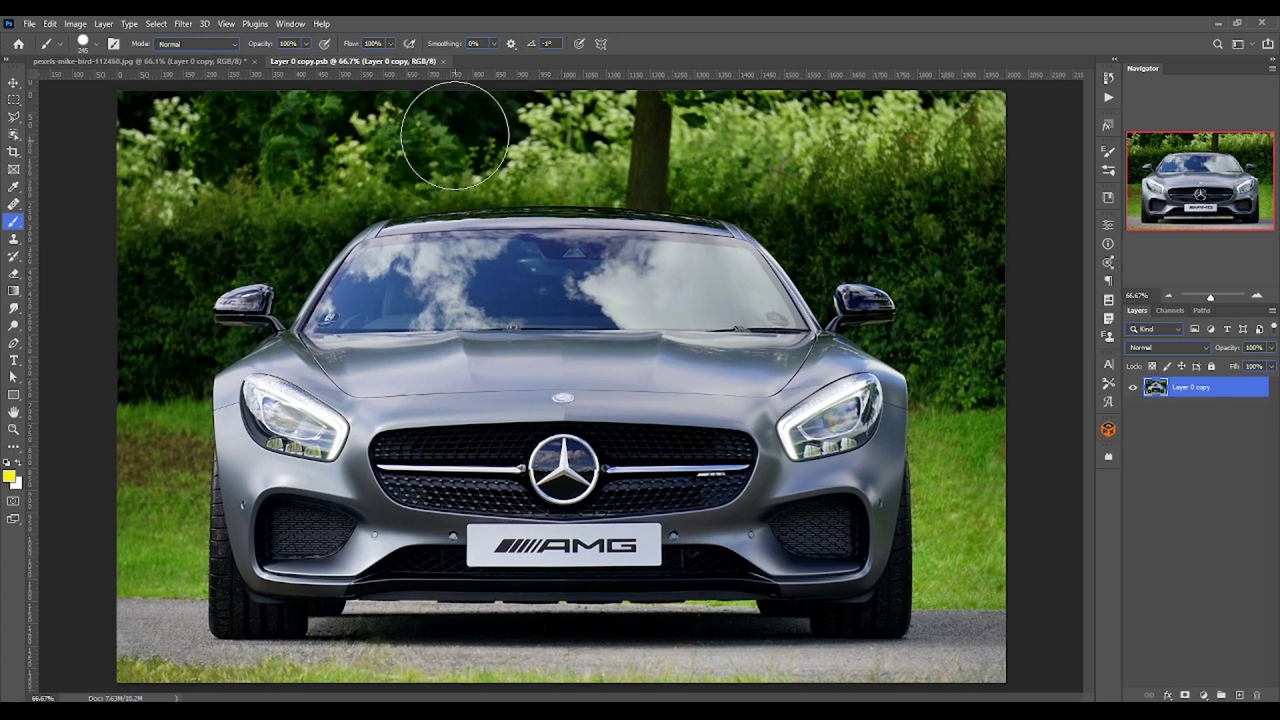
left_click(145, 61)
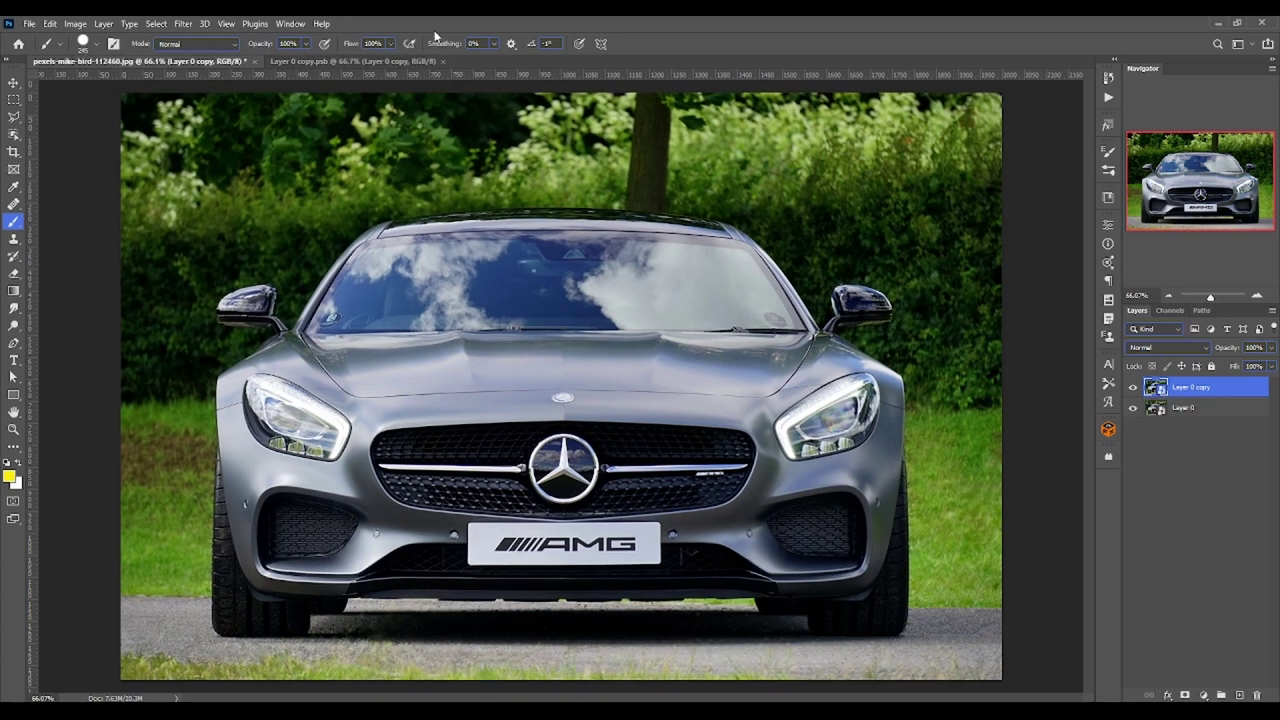
left_click(394, 60)
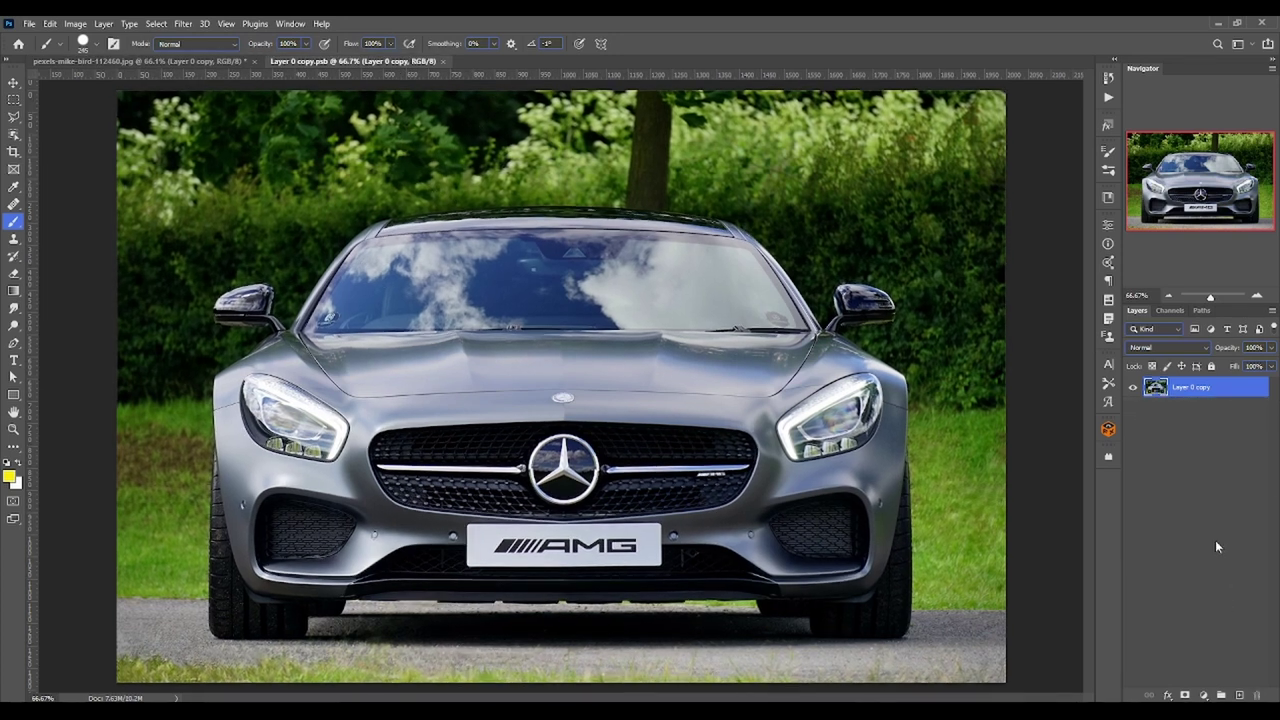
Paint a large yellow loop on a new layer in the .psb and view it in the car photo
left_click(1239, 694)
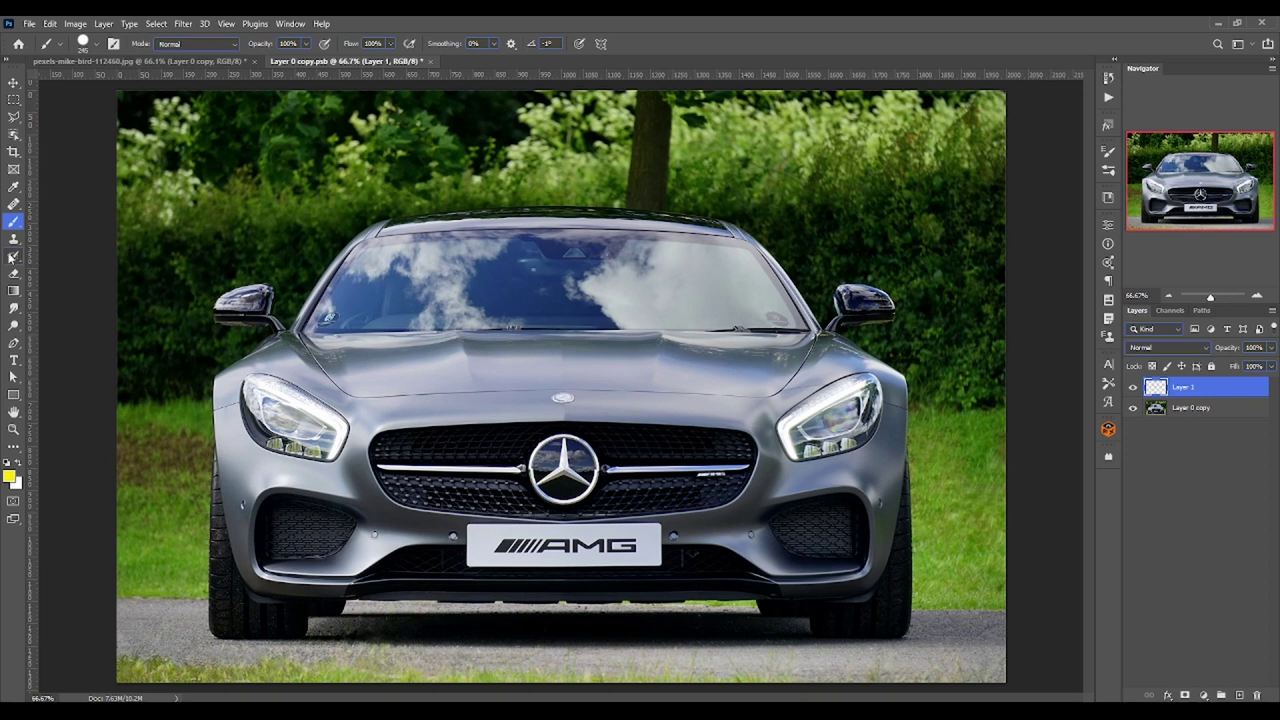
left_click_drag(546, 313, 680, 333)
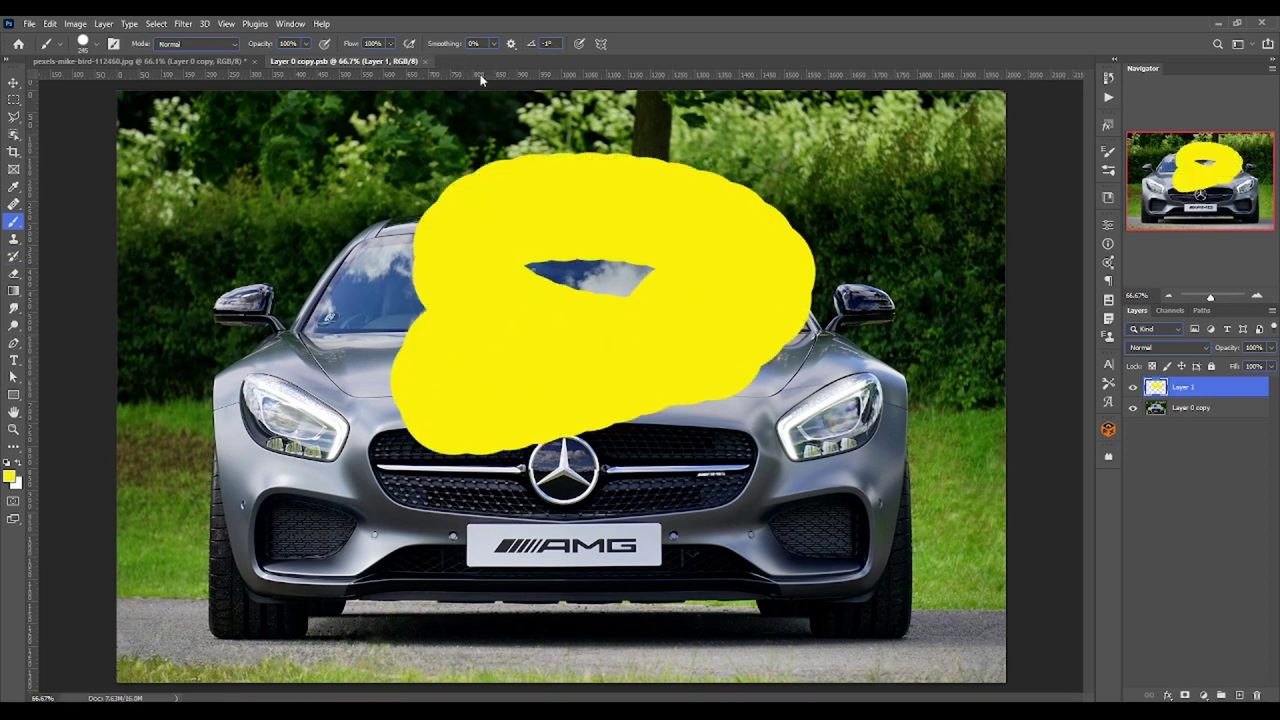
left_click(99, 63)
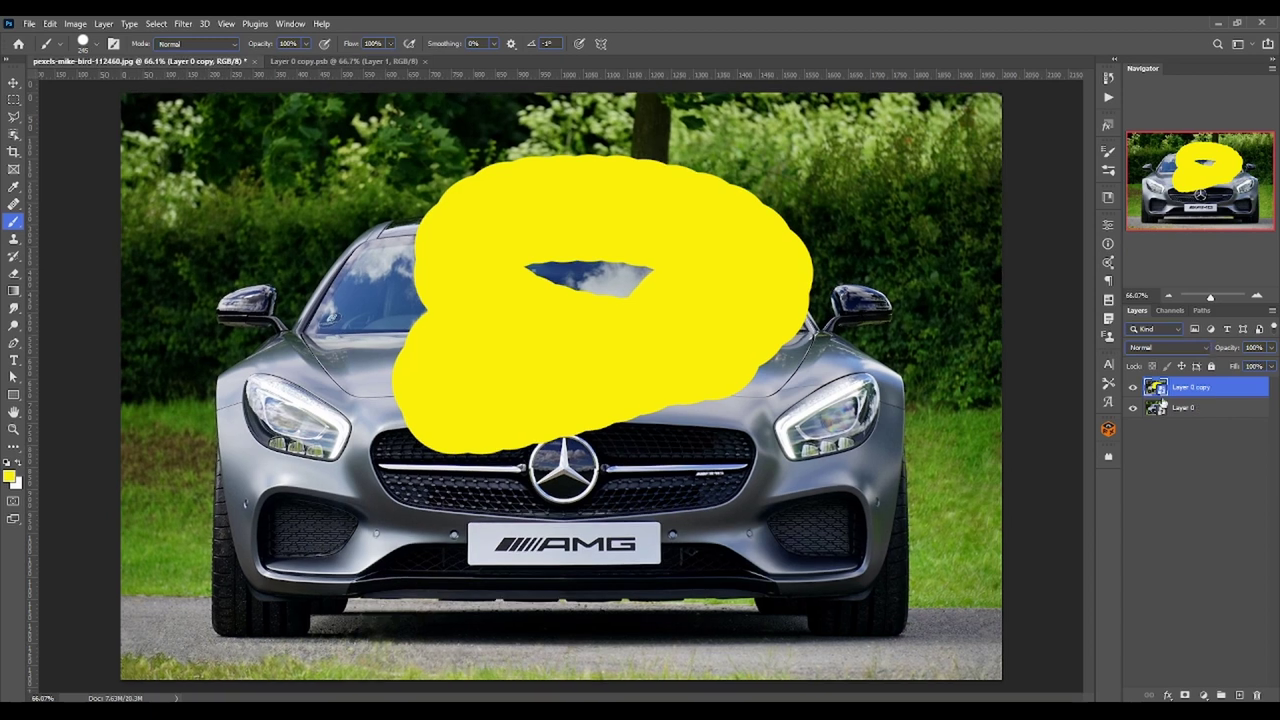
left_click(360, 62)
left_click(95, 62)
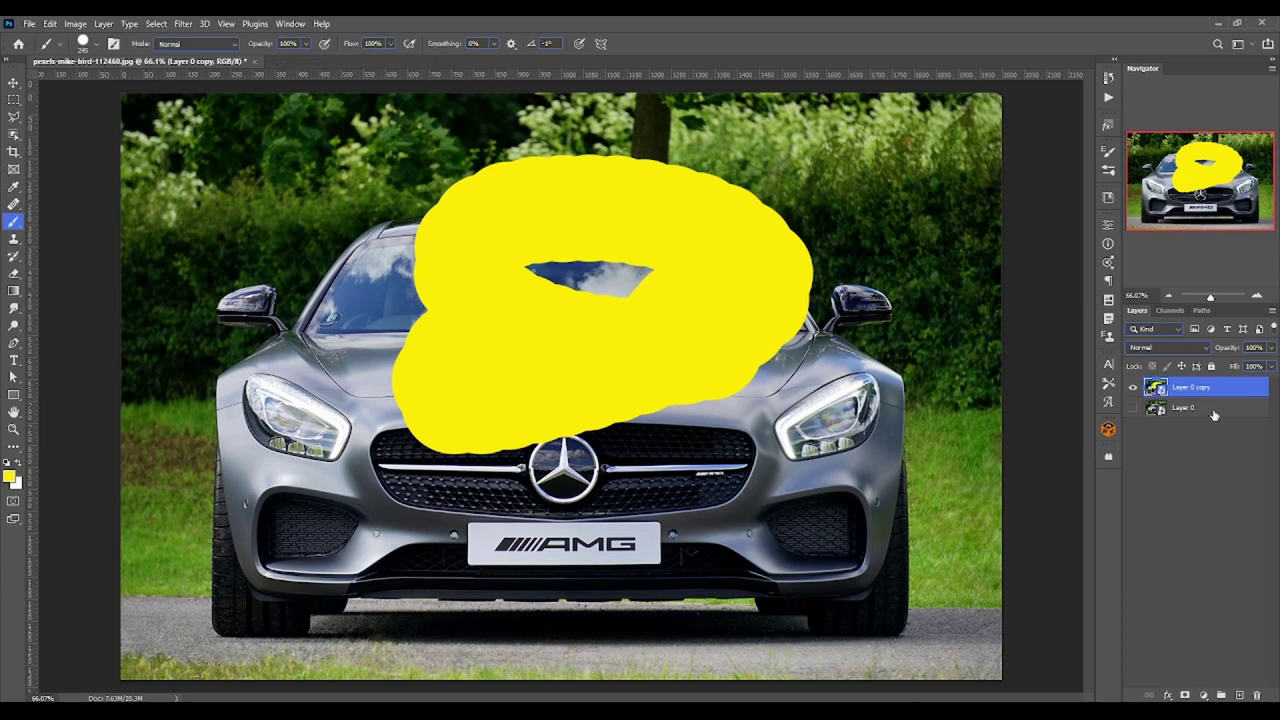
Hide Layer 1 inside the reopened smart object, save with Ctrl+S, and check the car photo
double_click(1153, 388)
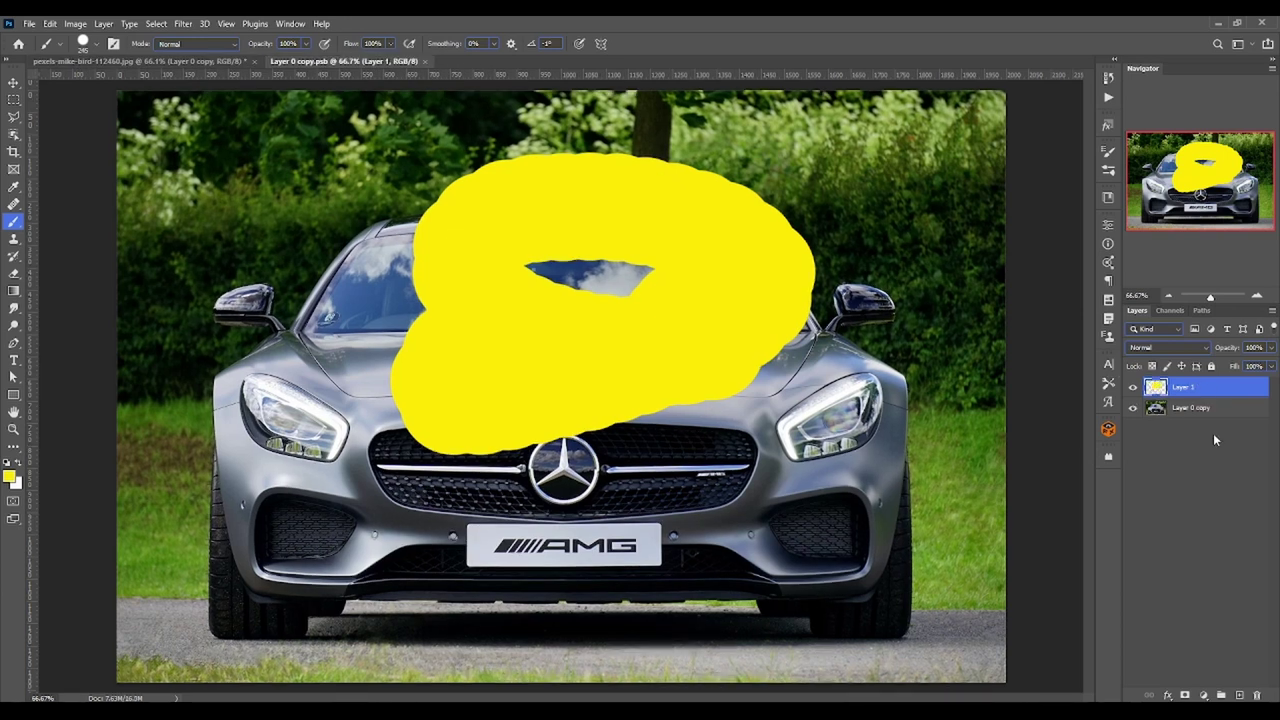
left_click(1133, 387)
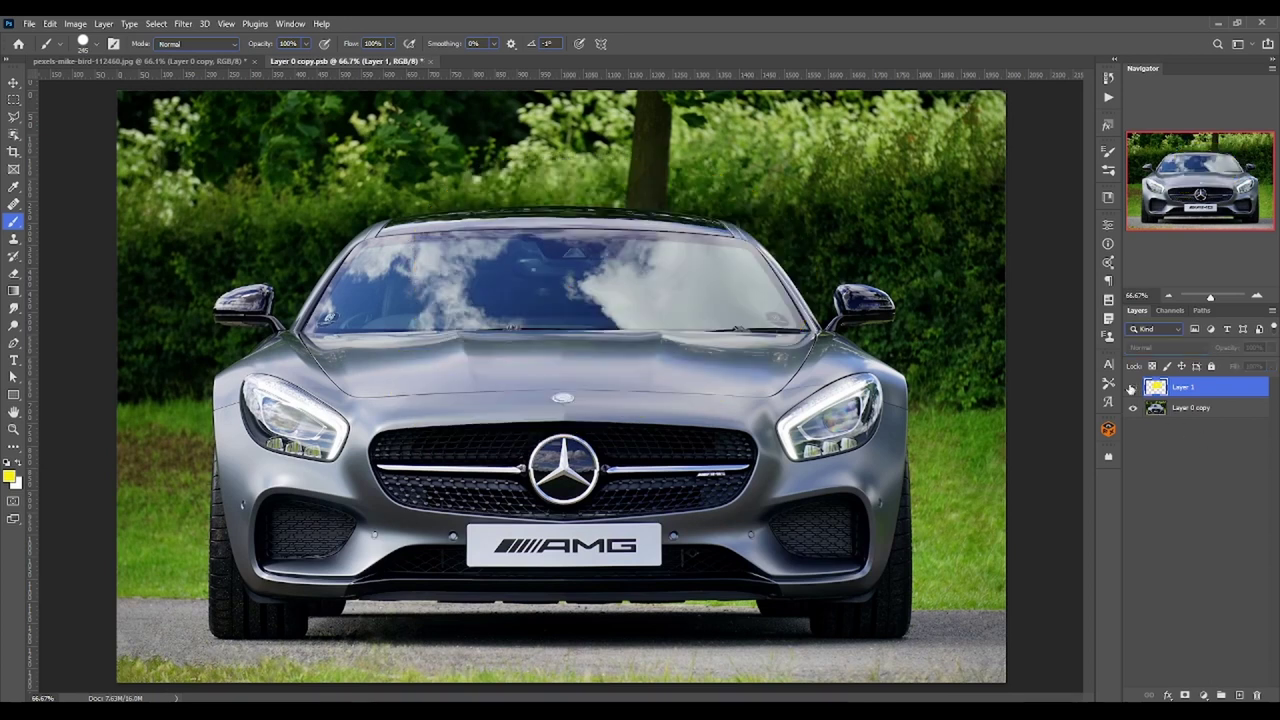
key("ctrl+s")
left_click(165, 61)
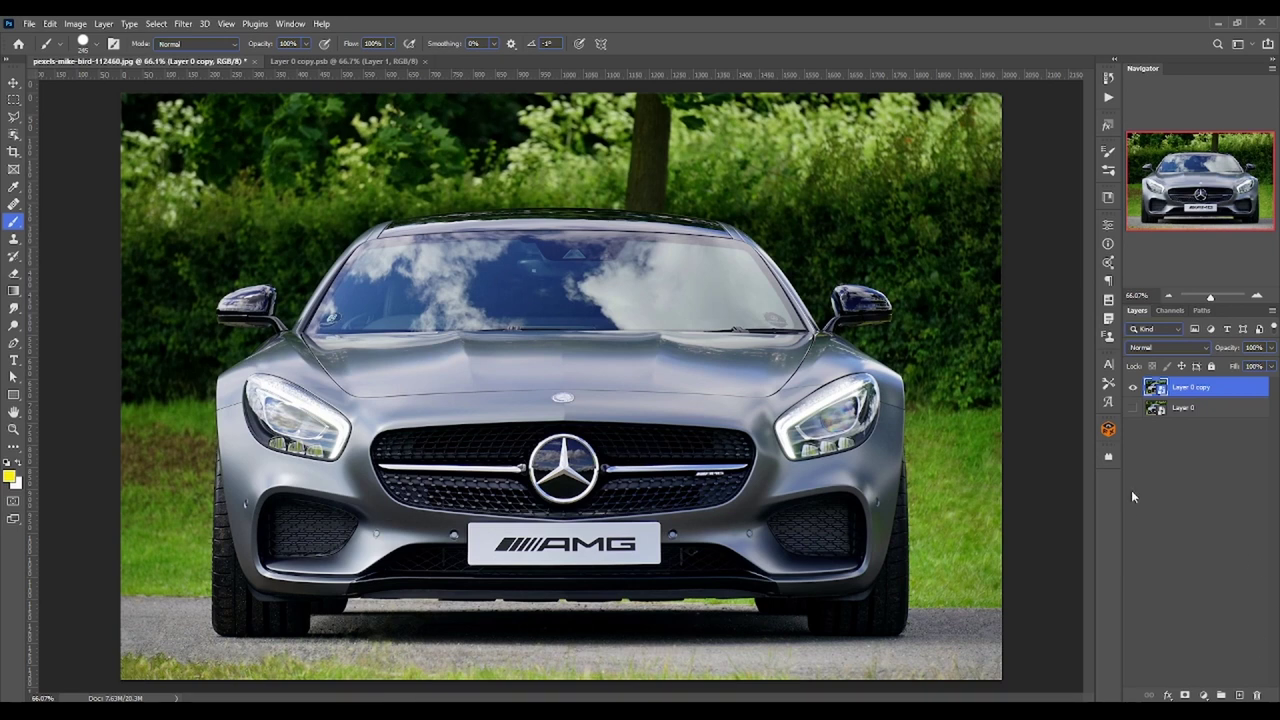
key("ctrl+Tab")
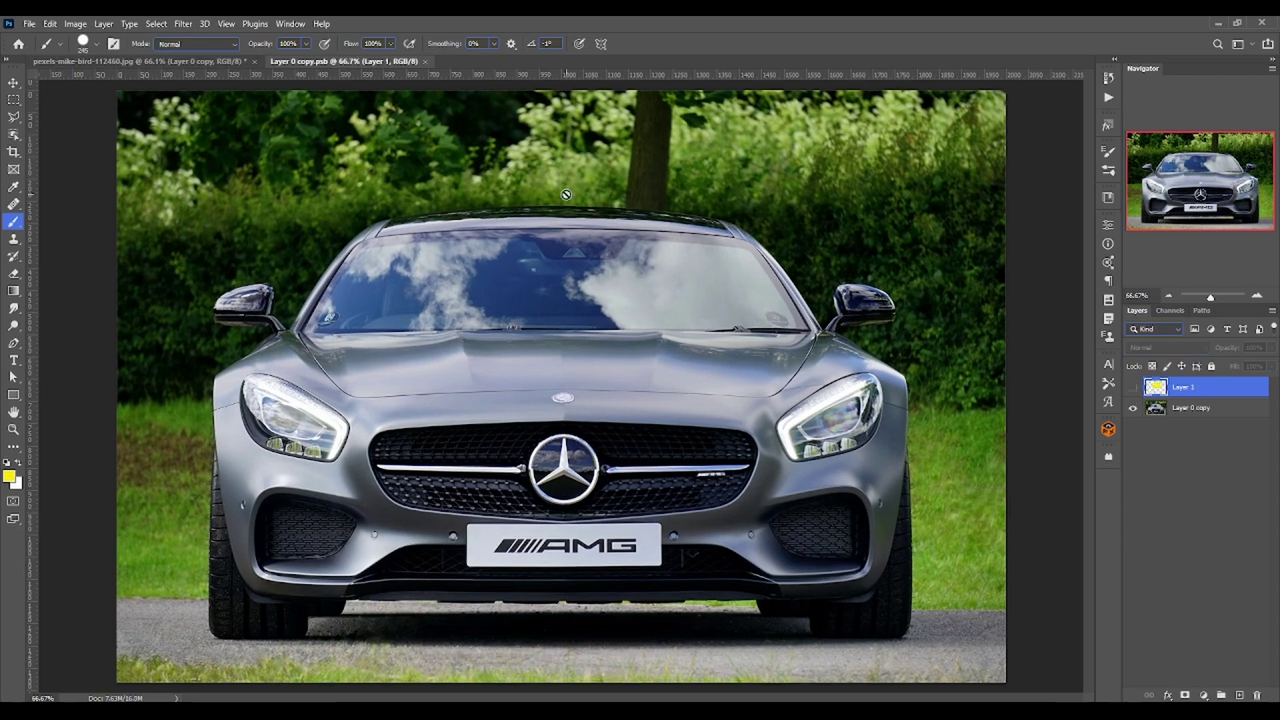